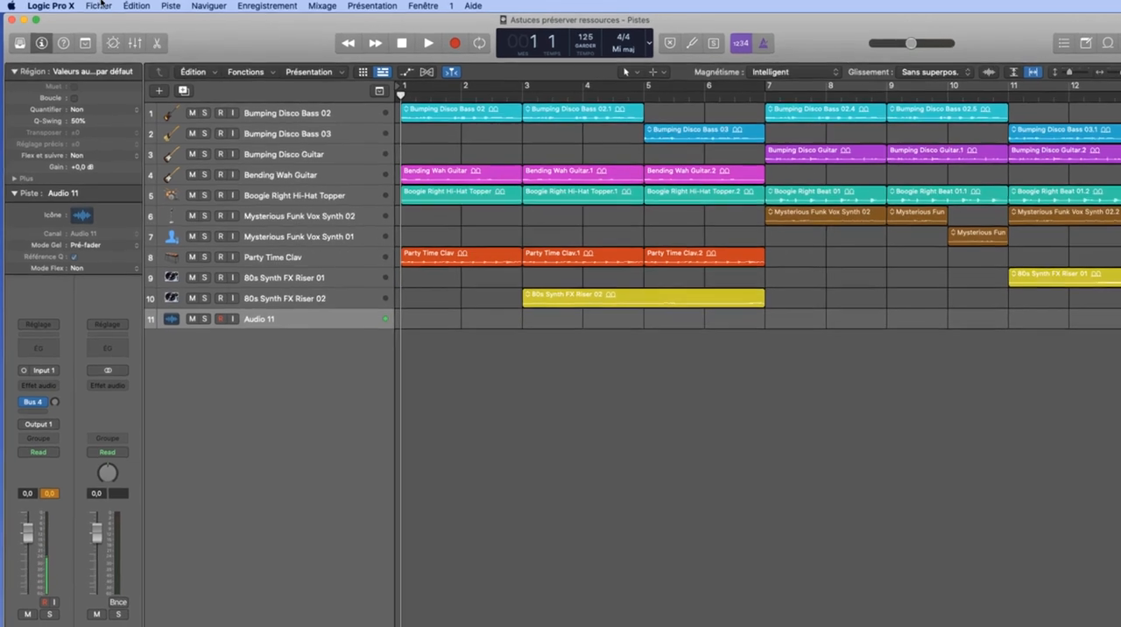
# - Open the advanced tools preferences, review which additional options are enabled, and close the preferences window
pyautogui.click(100, 5)
pyautogui.moveTo(66, 13)
pyautogui.moveTo(58, 47)
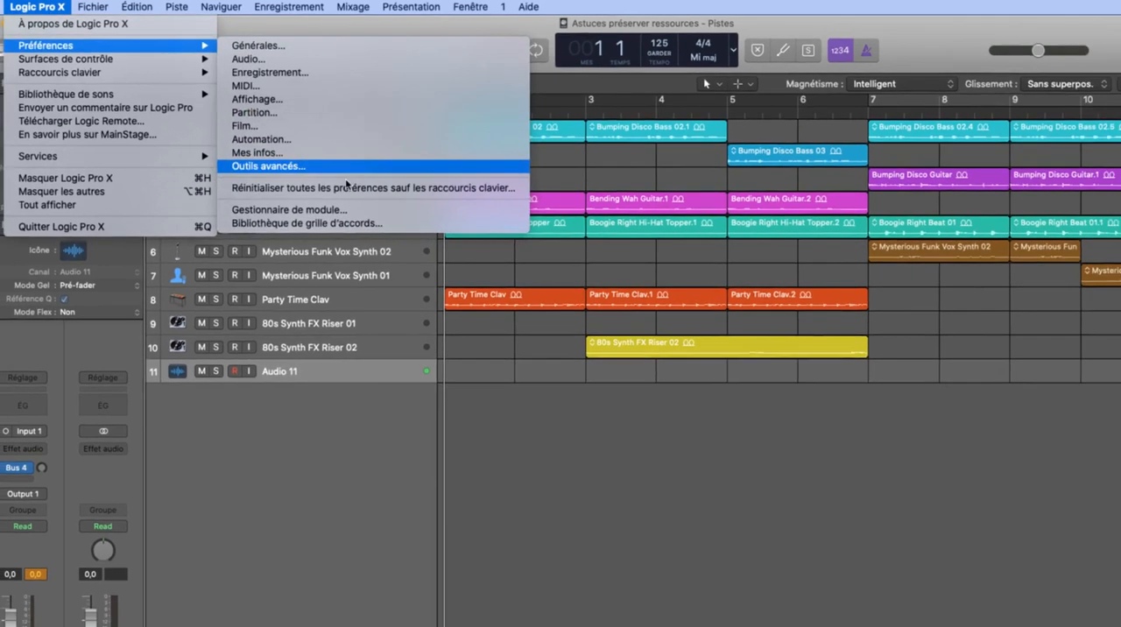
pyautogui.click(295, 169)
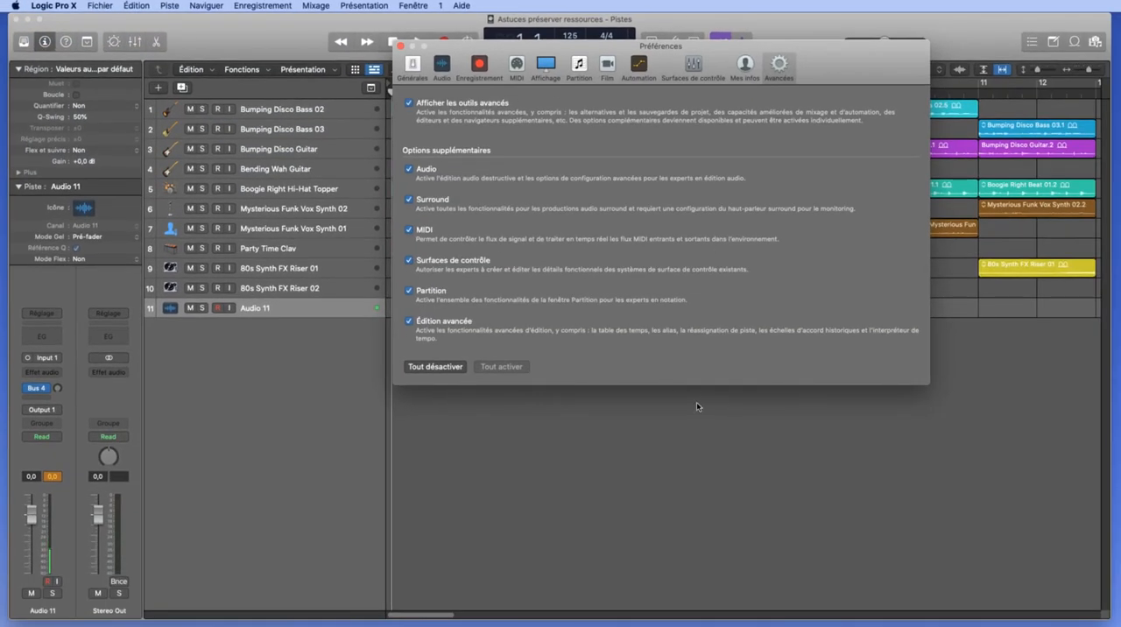
pyautogui.click(401, 46)
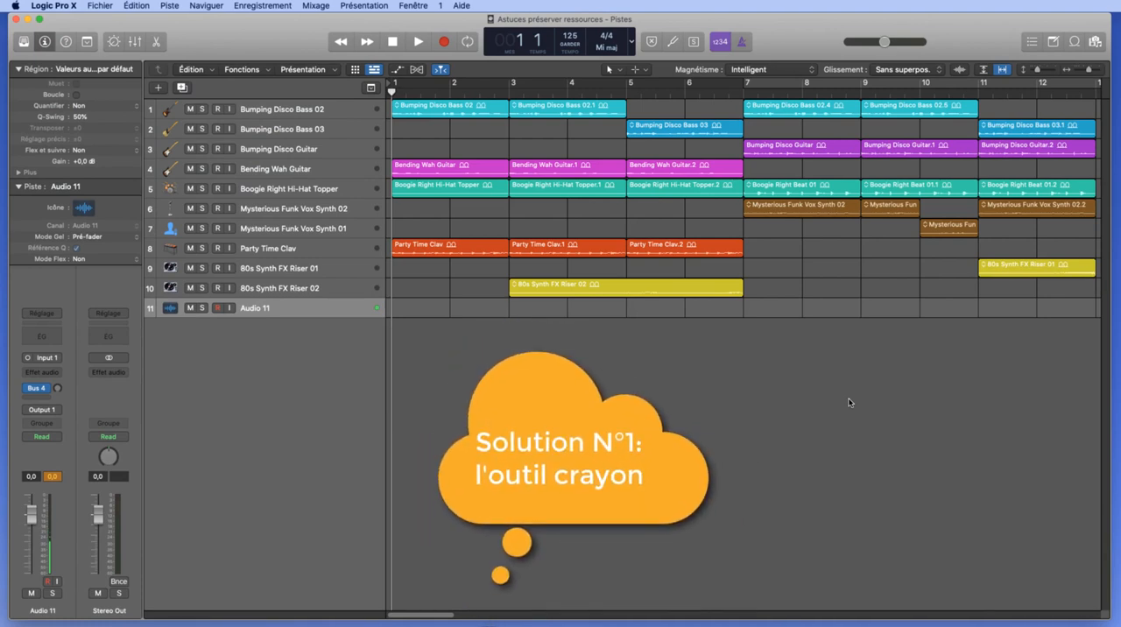
# - Choose the Pencil tool and show the global tracks above the track list
pyautogui.press('t')
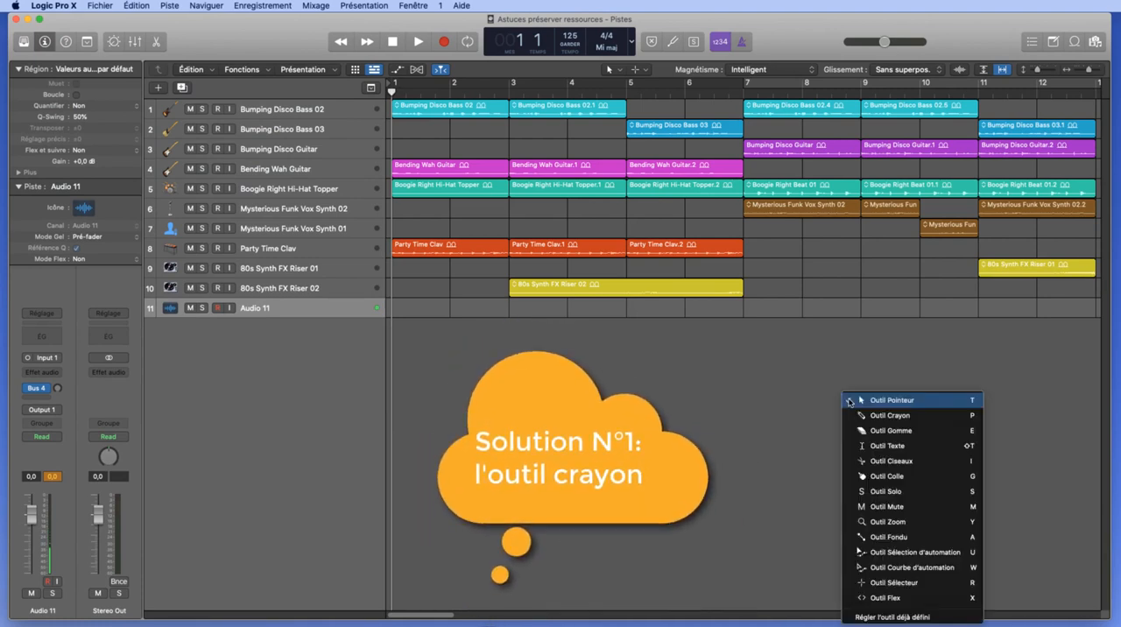
pyautogui.click(902, 417)
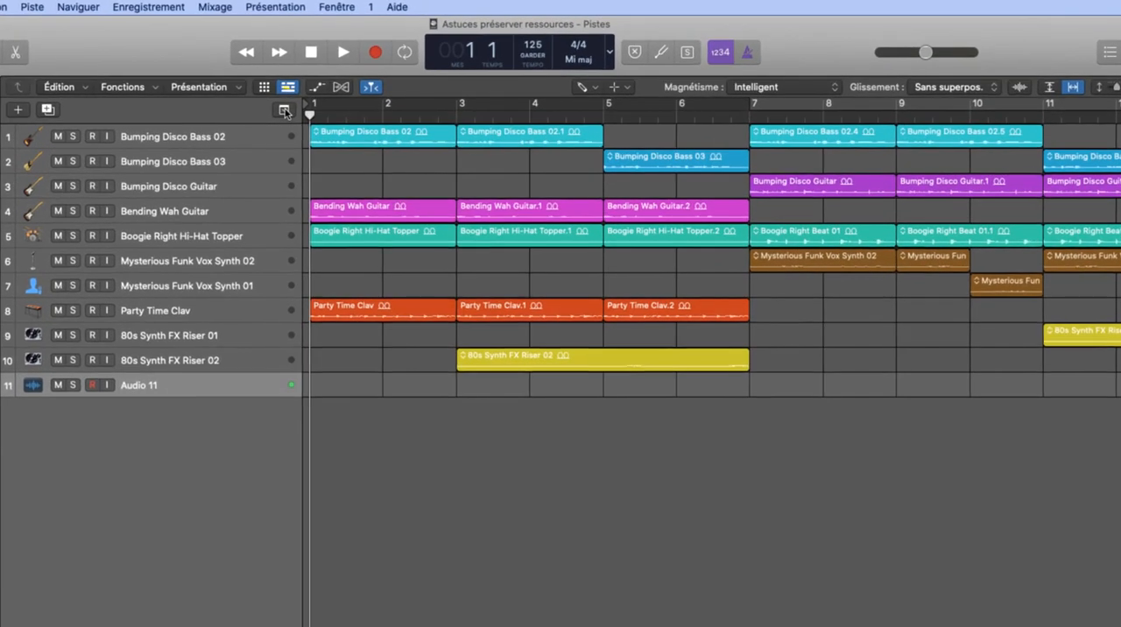
pyautogui.click(284, 109)
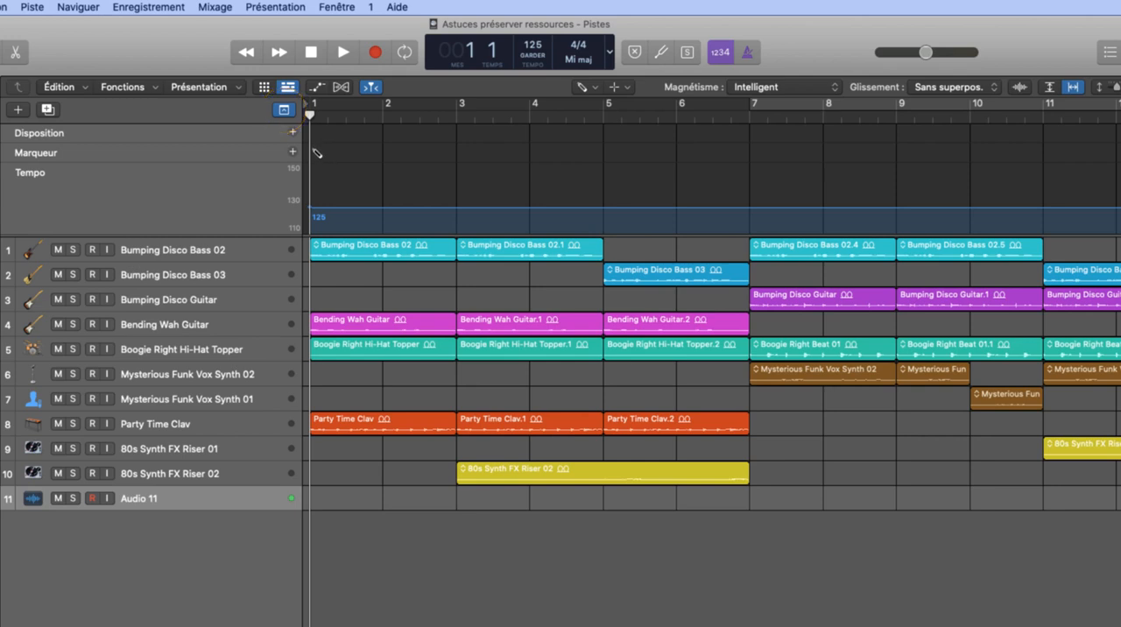
# - Draw markers at bars 1, 5 and 7 in the marker track with the Pencil tool
pyautogui.click(318, 153)
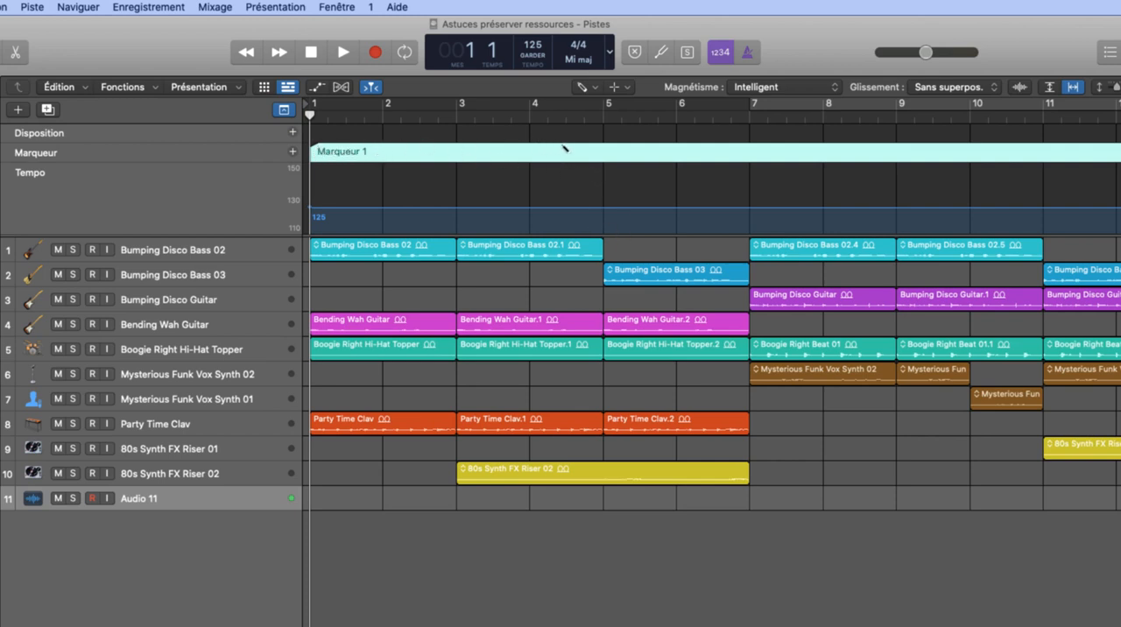
pyautogui.click(606, 152)
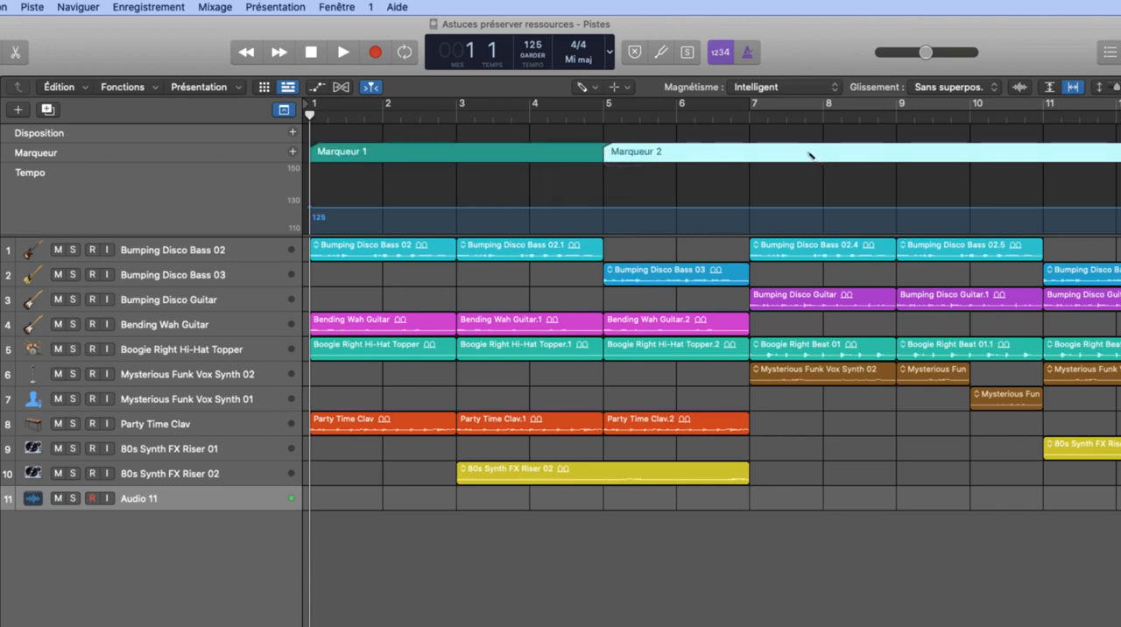
pyautogui.click(751, 153)
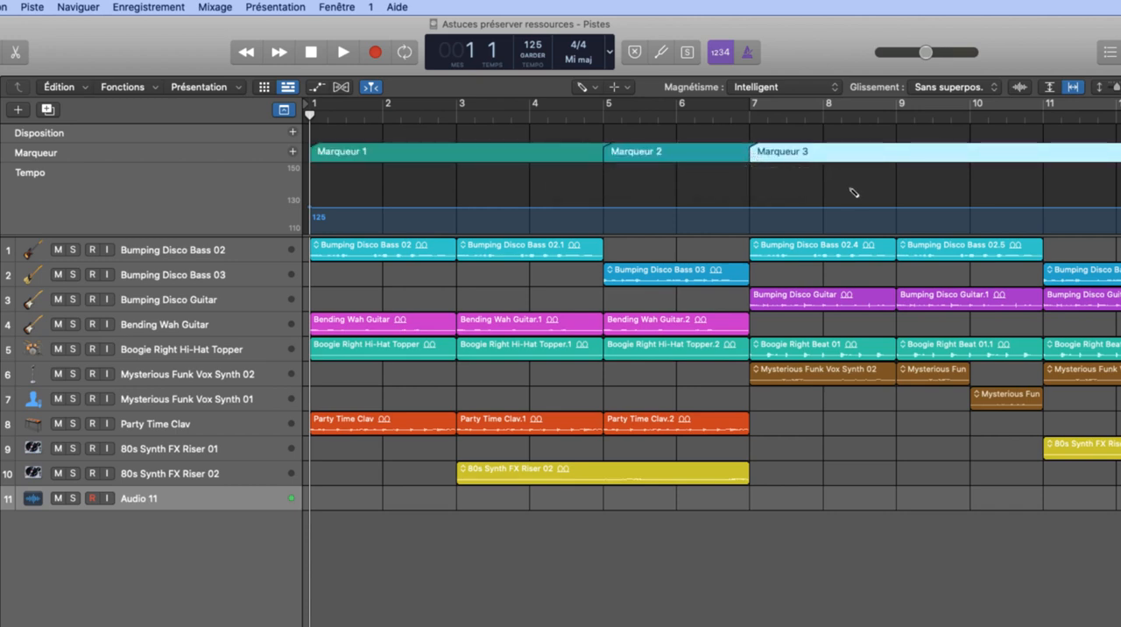
# - Delete all three markers drawn with the Pencil tool from the marker track
pyautogui.press('Delete')
pyautogui.press('Delete')
pyautogui.press('Delete')
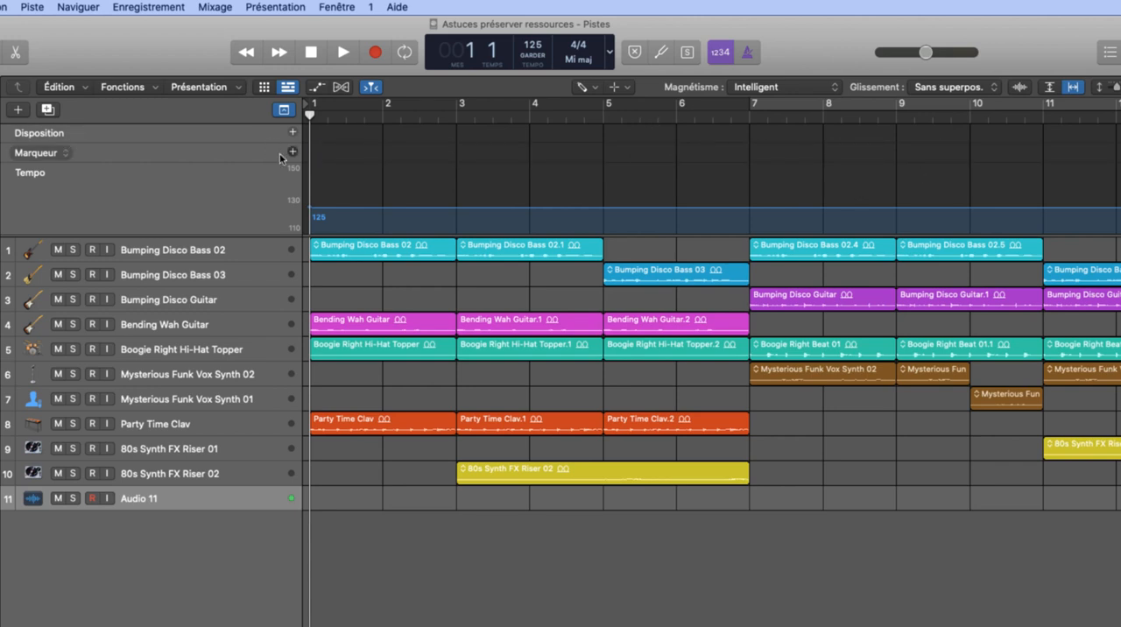
# - Switch to the Pointer tool and create markers at the playhead positioned on bars 1, 5 and 7
pyautogui.press('t')
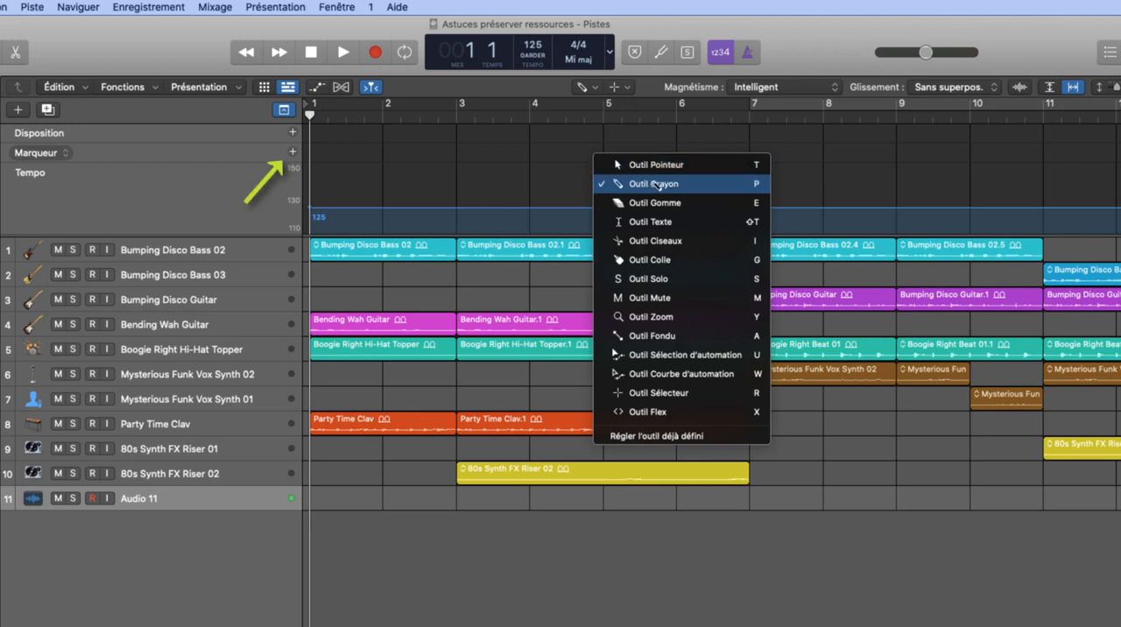
pyautogui.click(661, 171)
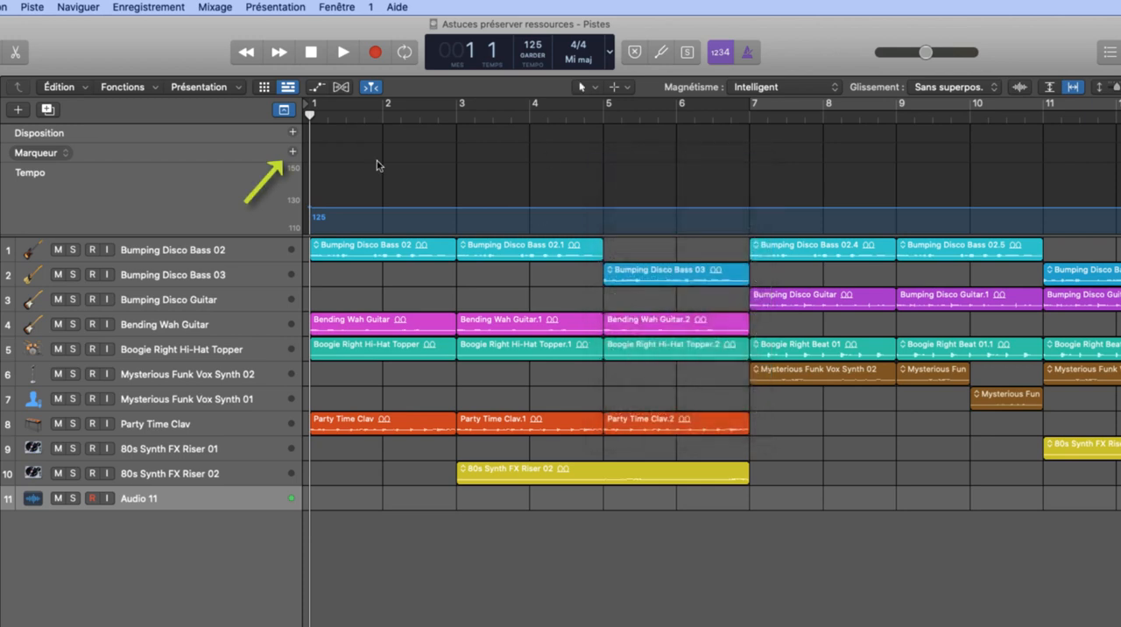
pyautogui.click(294, 153)
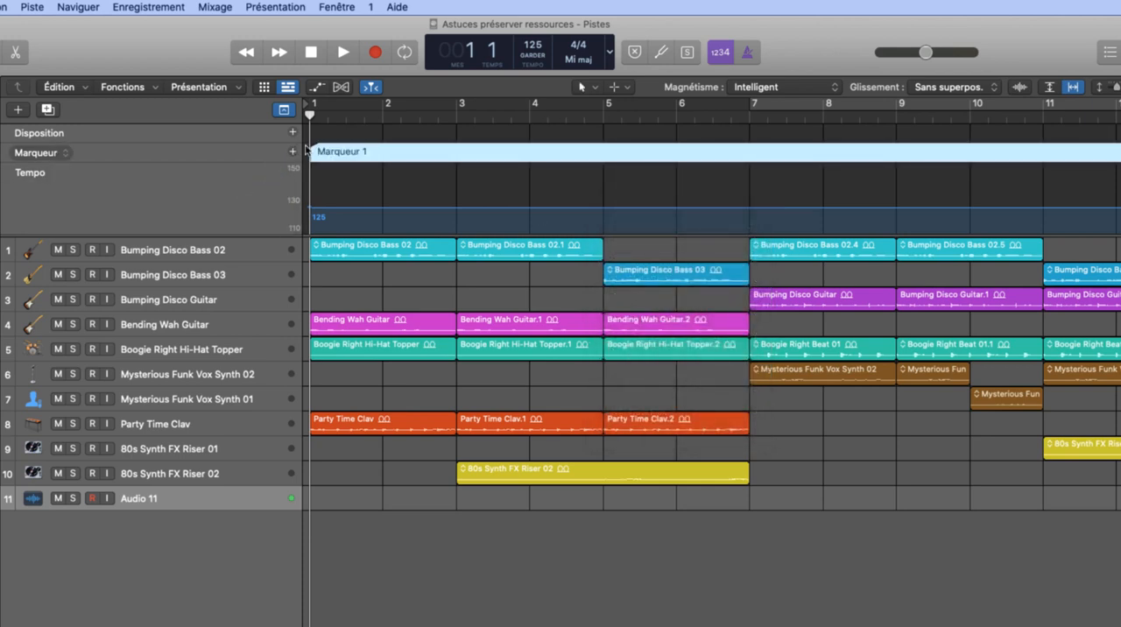
pyautogui.moveTo(311, 116); pyautogui.dragTo(603, 117)
pyautogui.click(293, 153)
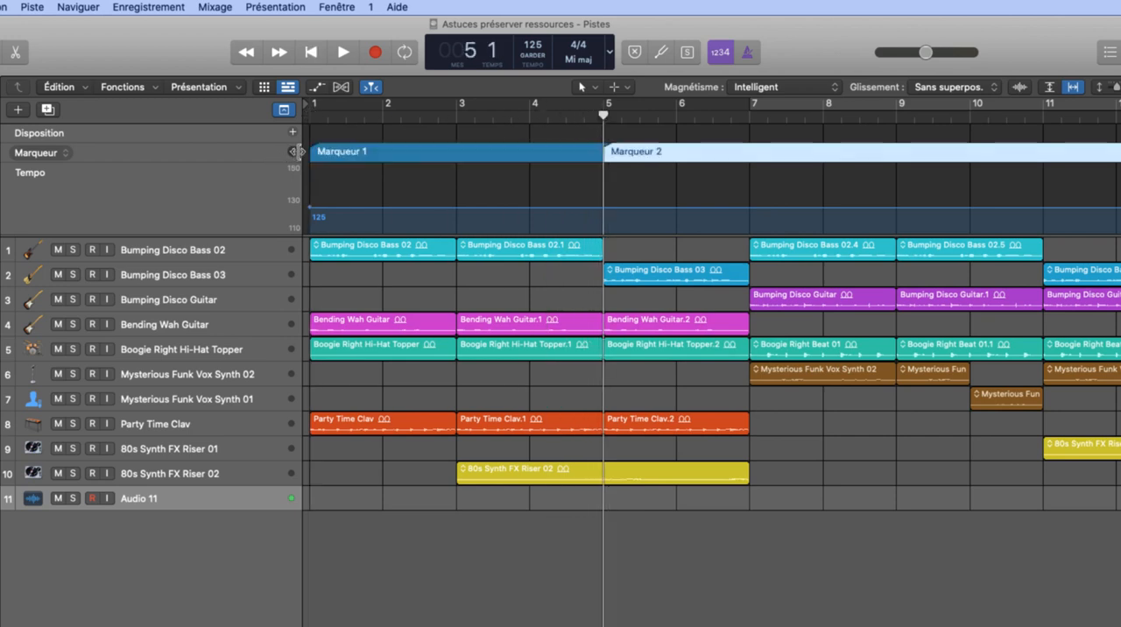
pyautogui.moveTo(604, 117); pyautogui.dragTo(750, 119)
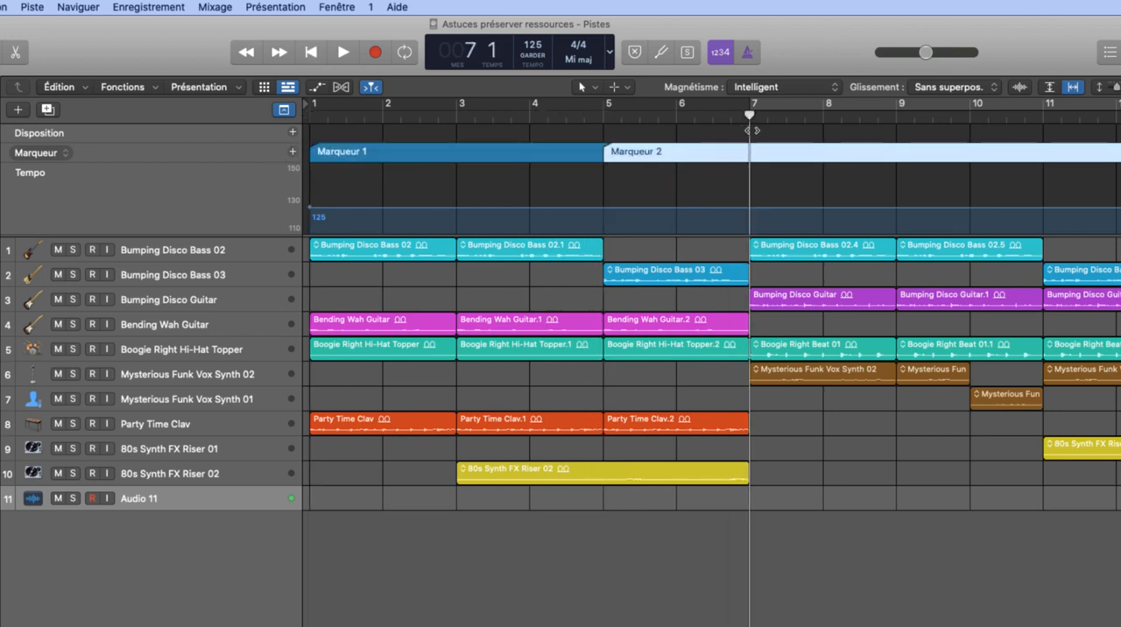
pyautogui.click(293, 152)
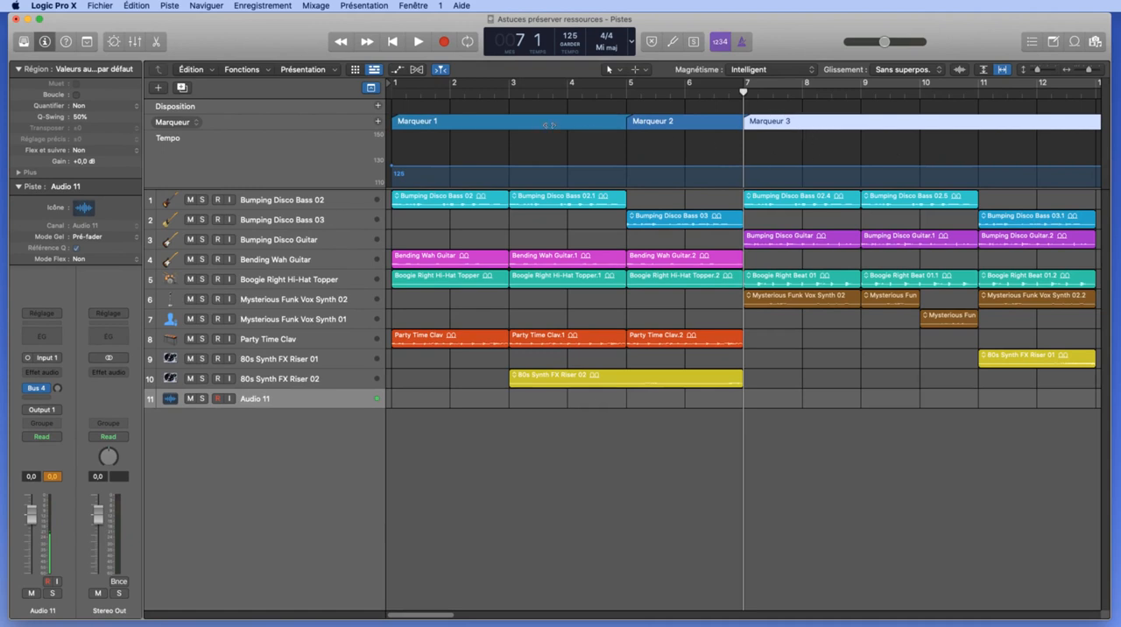
# - Delete the first marker at bar 1 and undo the deletion
pyautogui.click(527, 121)
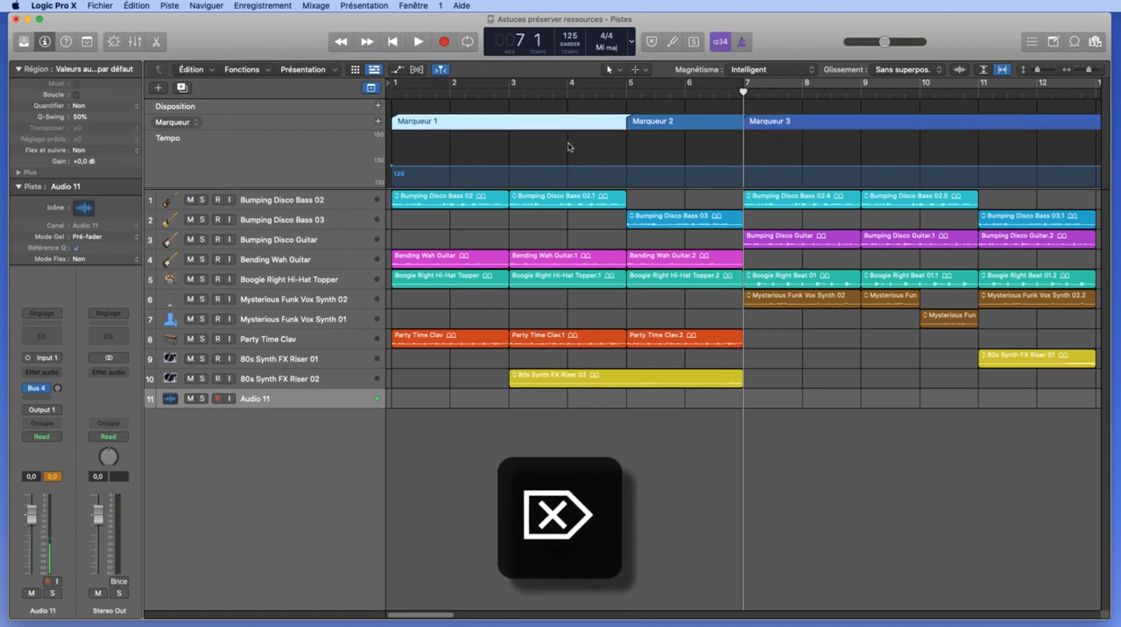
pyautogui.press('Delete')
pyautogui.press('super+z')
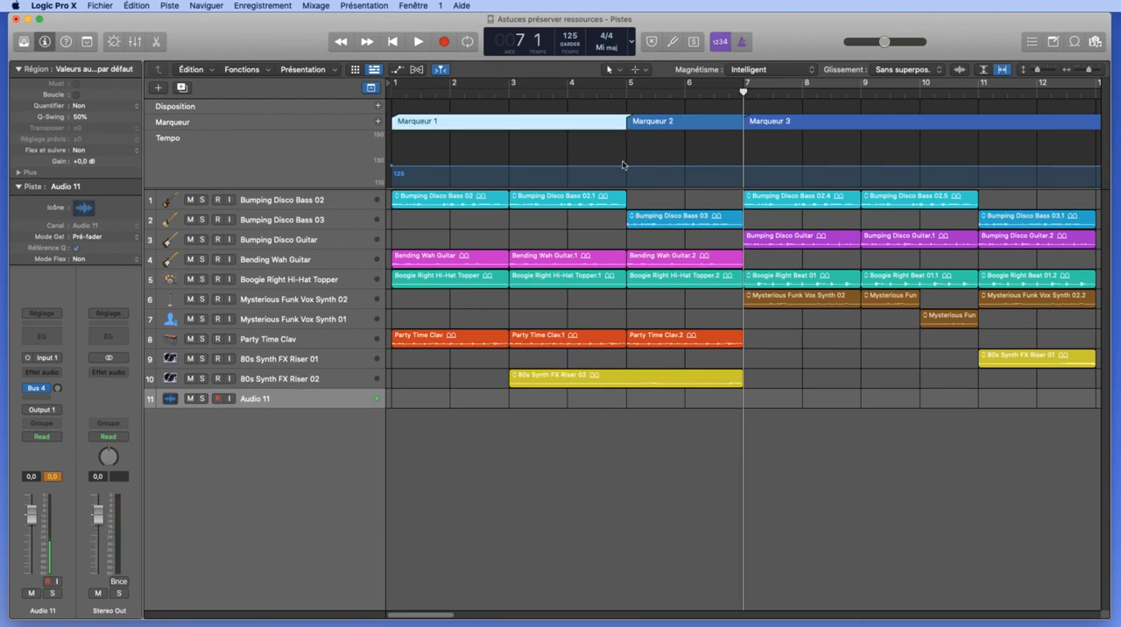
# - Rename the markers at bars 1, 5 and 7 as "couplet", "refrain" and "couplet" respectively
pyautogui.doubleClick(414, 120)
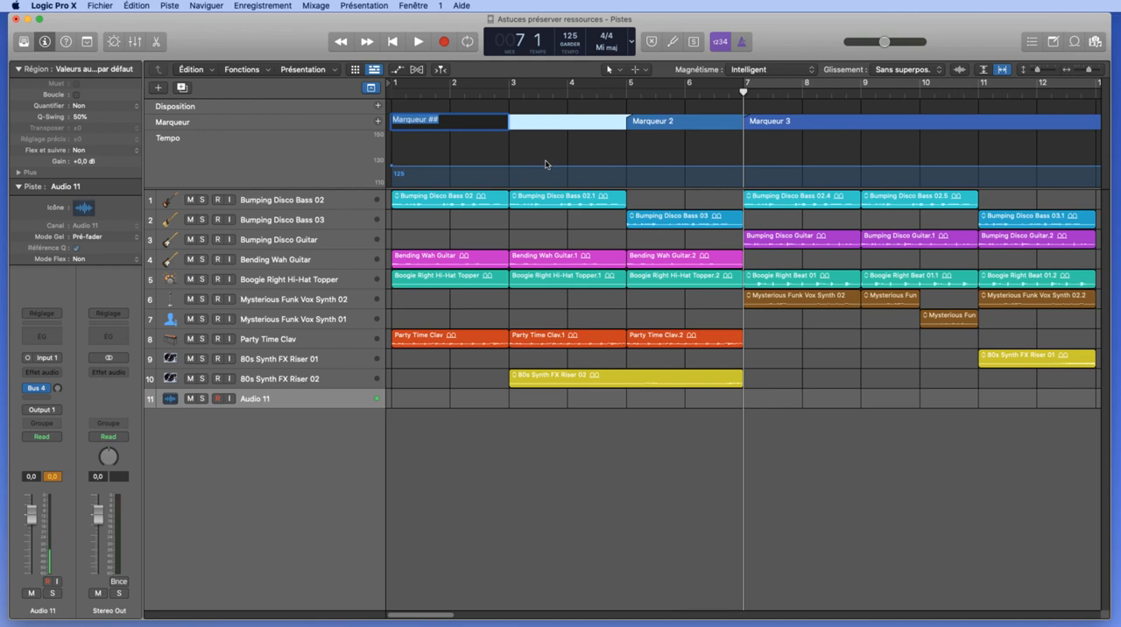
pyautogui.write('couplet')
pyautogui.press('Return')
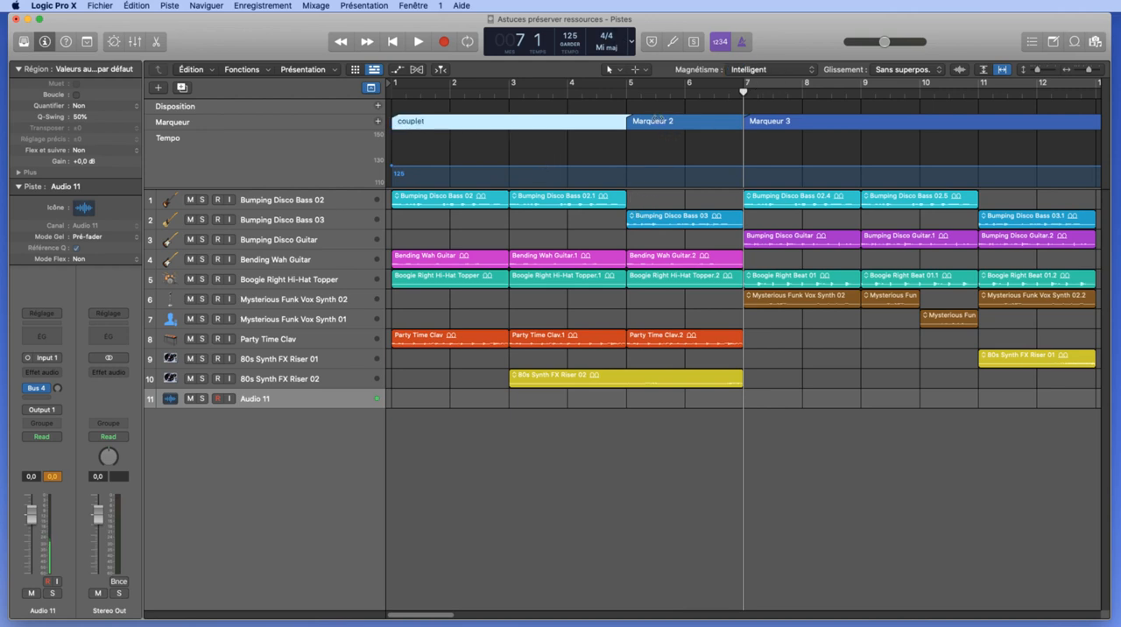
pyautogui.doubleClick(655, 120)
pyautogui.write('refr')
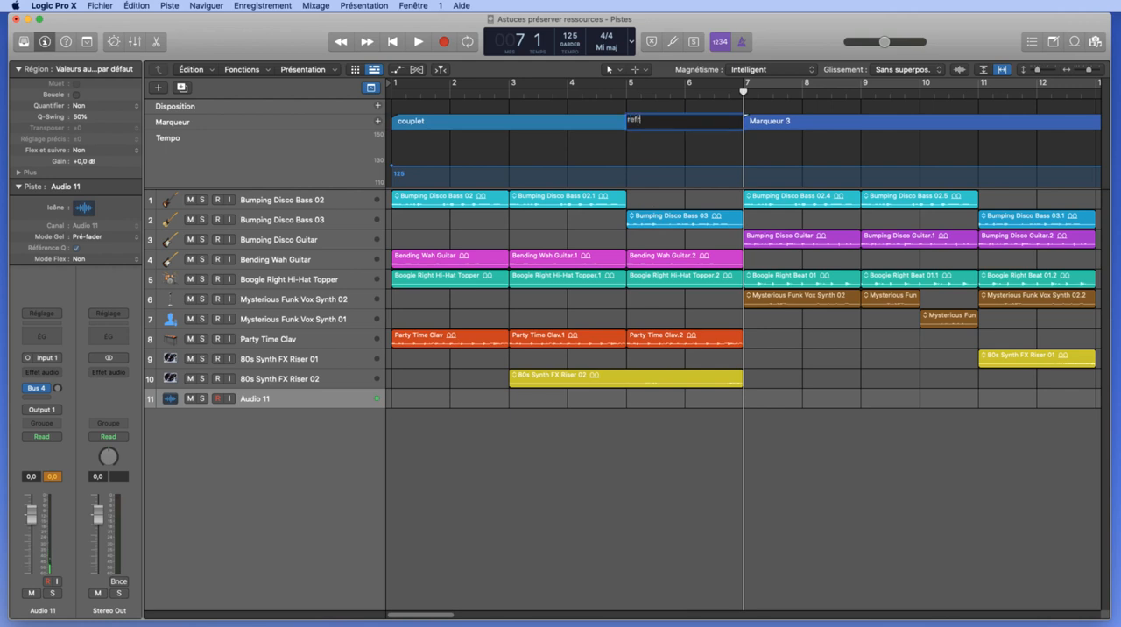
pyautogui.write('ain')
pyautogui.press('Return')
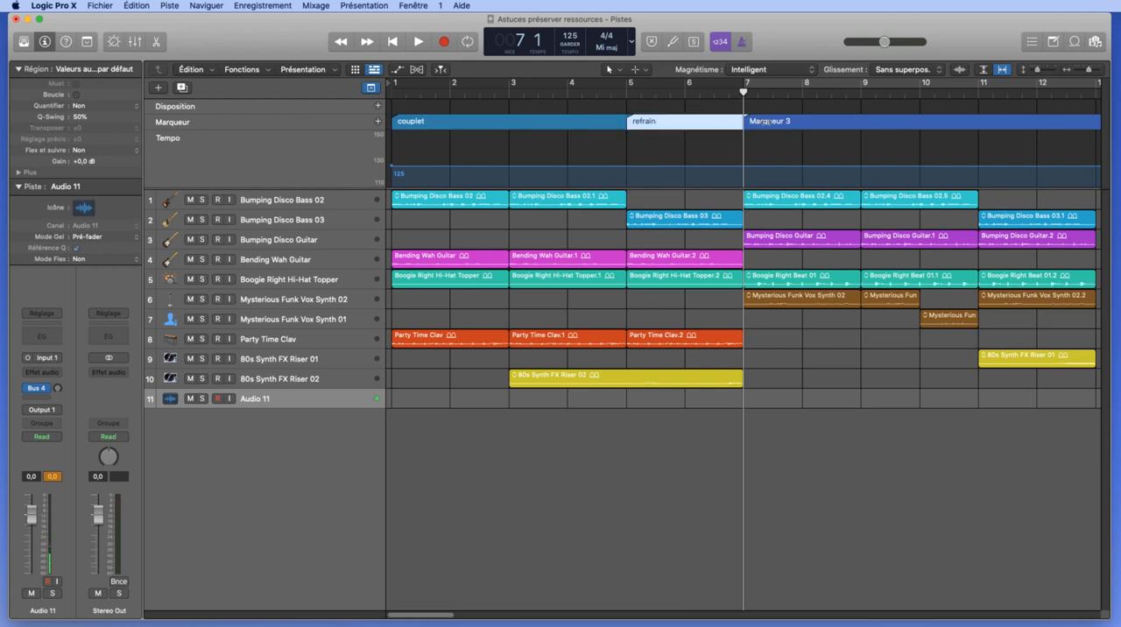
pyautogui.doubleClick(769, 121)
pyautogui.write('couplet')
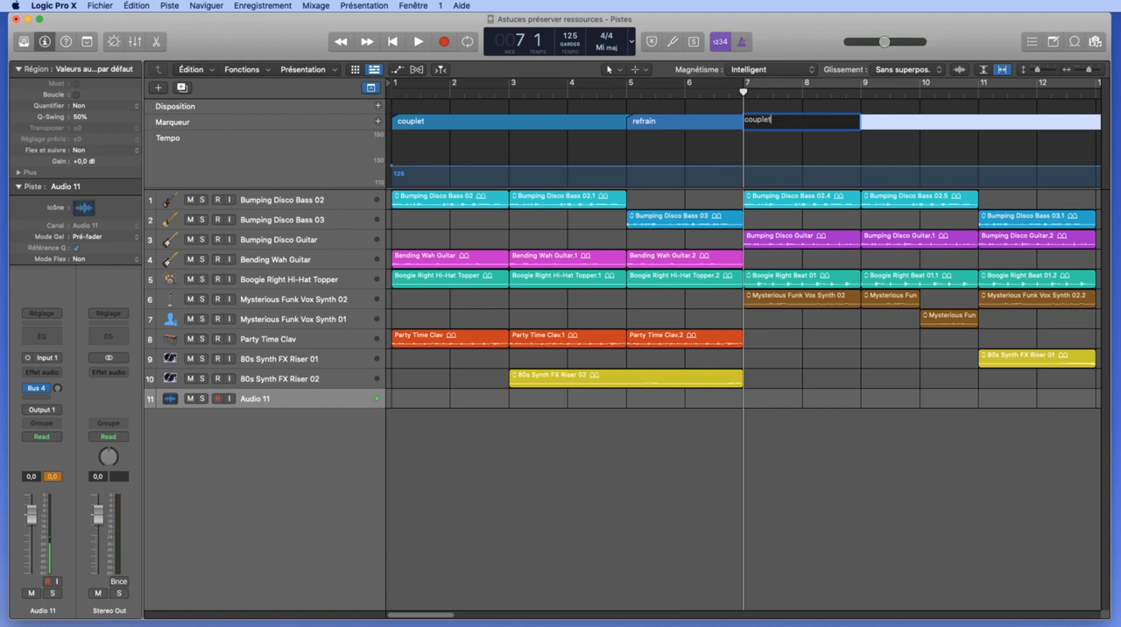
pyautogui.press('Return')
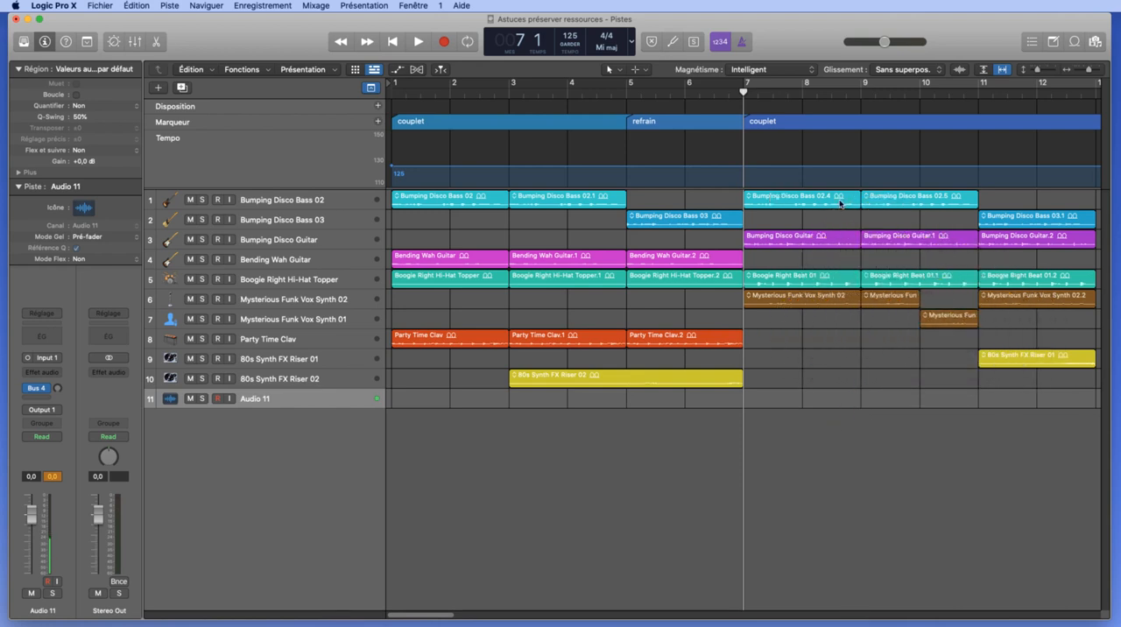
# - Open the colour palette, move it near the marker track, and colour the couplet marker at bar 1 yellow
pyautogui.hotkey('alt', 'c')
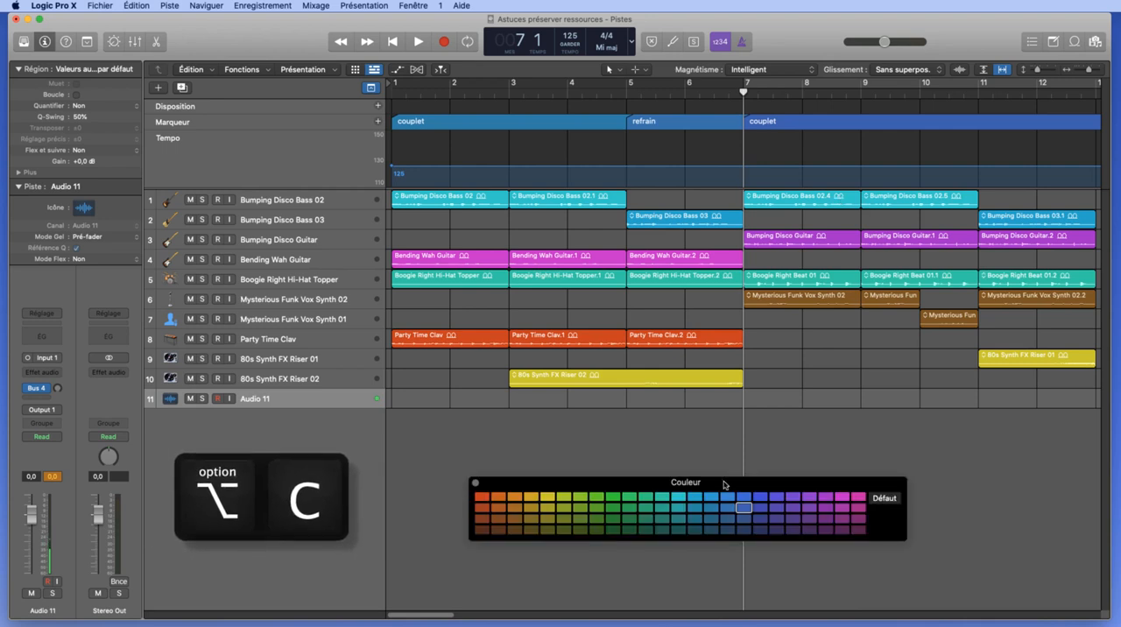
pyautogui.moveTo(725, 483); pyautogui.dragTo(690, 165)
pyautogui.click(541, 122)
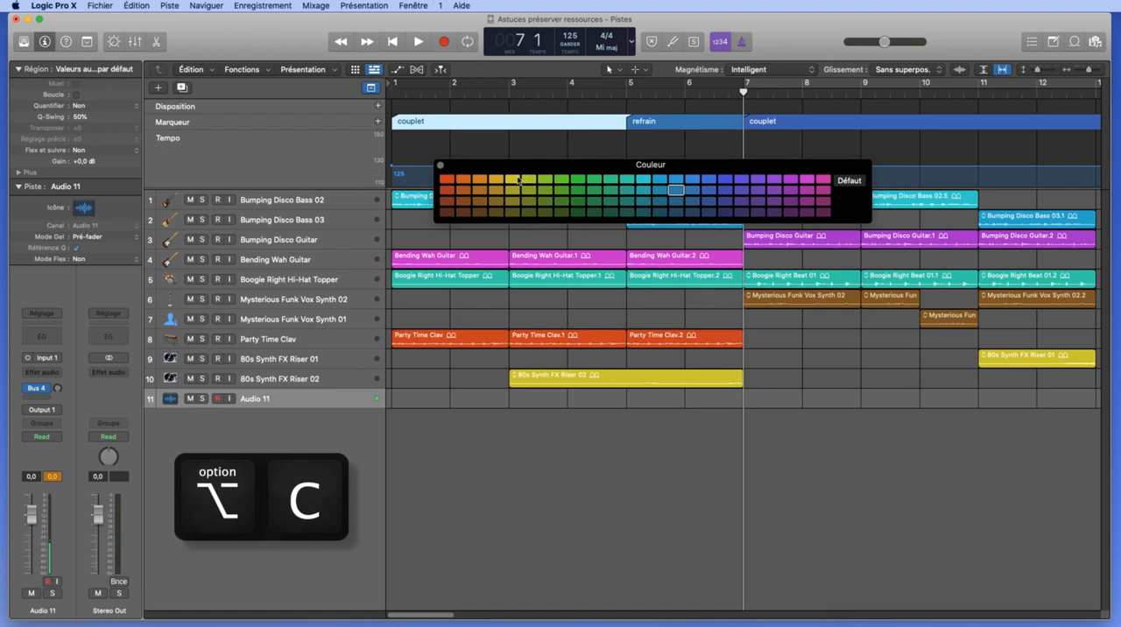
pyautogui.click(513, 178)
# - Colour the couplet marker at bar 7 purple and close the colour palette
pyautogui.click(764, 122)
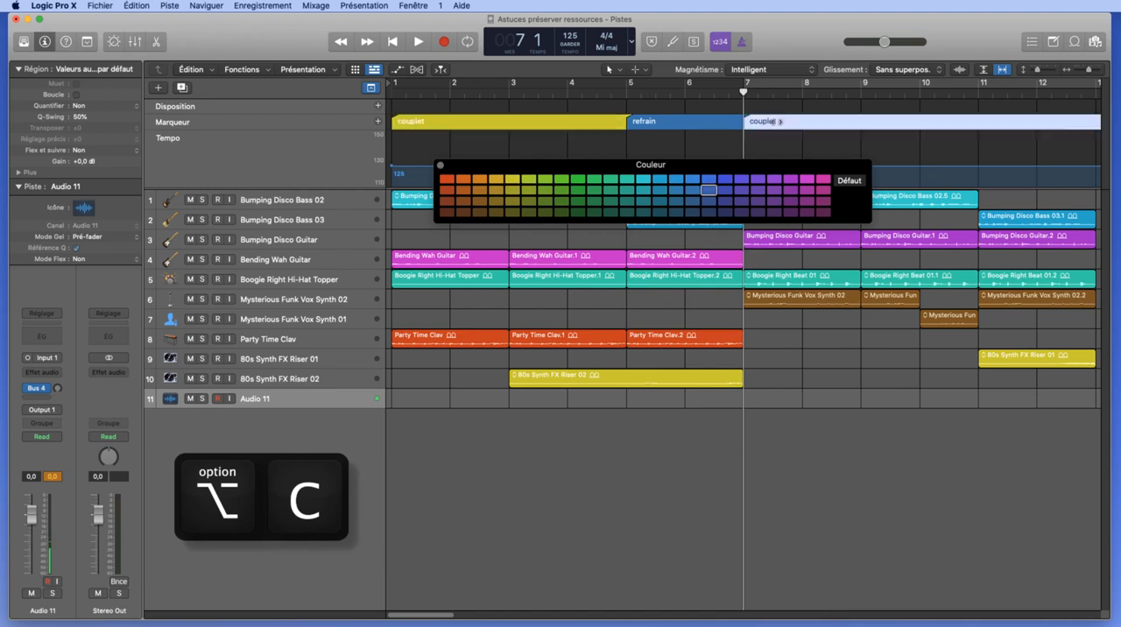
pyautogui.click(759, 179)
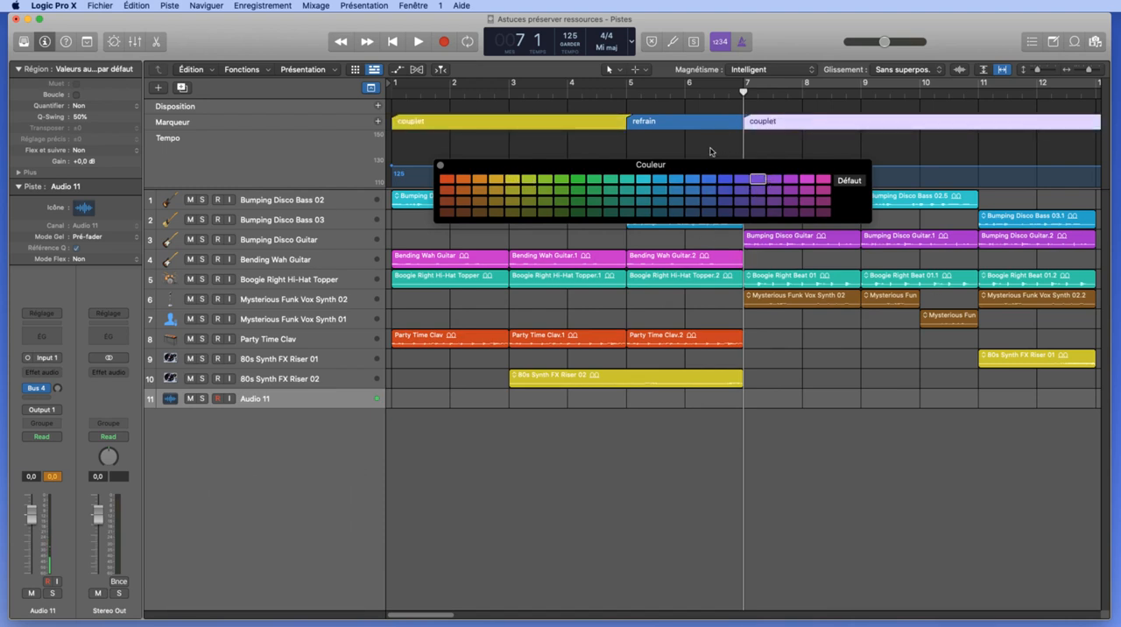
pyautogui.click(710, 189)
pyautogui.moveTo(780, 174); pyautogui.dragTo(781, 477)
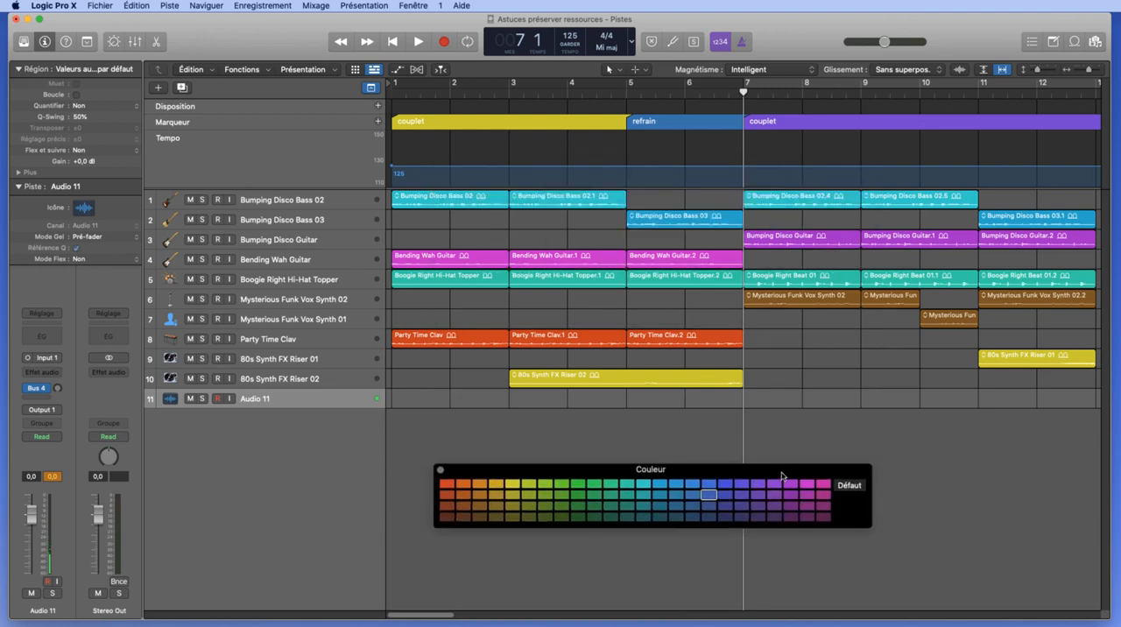
pyautogui.click(441, 470)
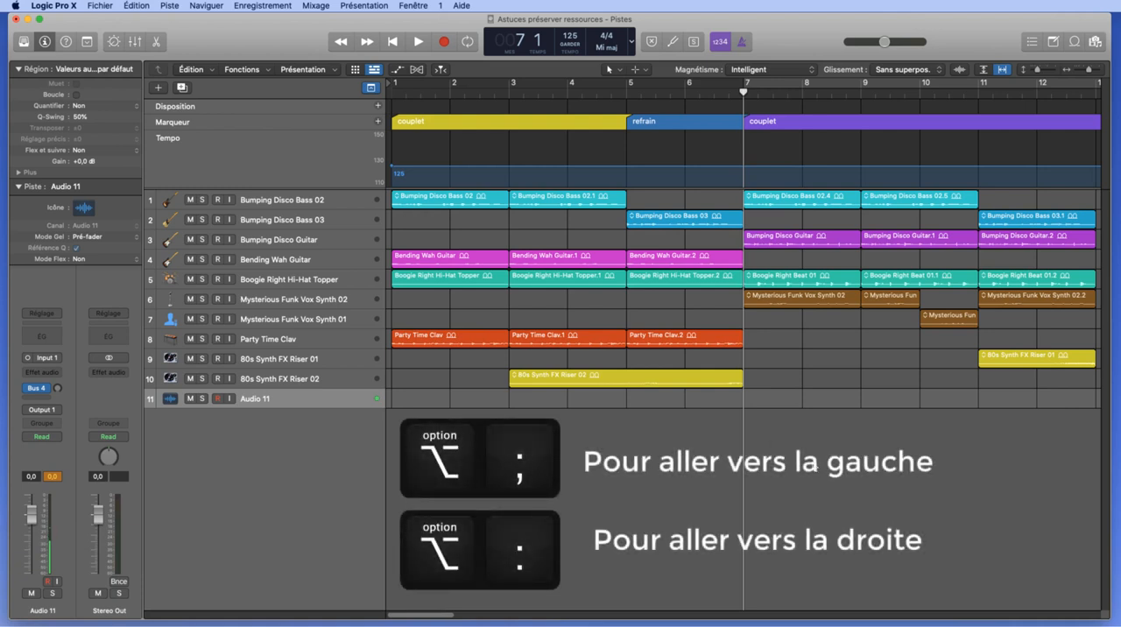
# - Jump the playhead back marker by marker to bar 1, and forward again through the markers
pyautogui.hotkey('alt', ';')
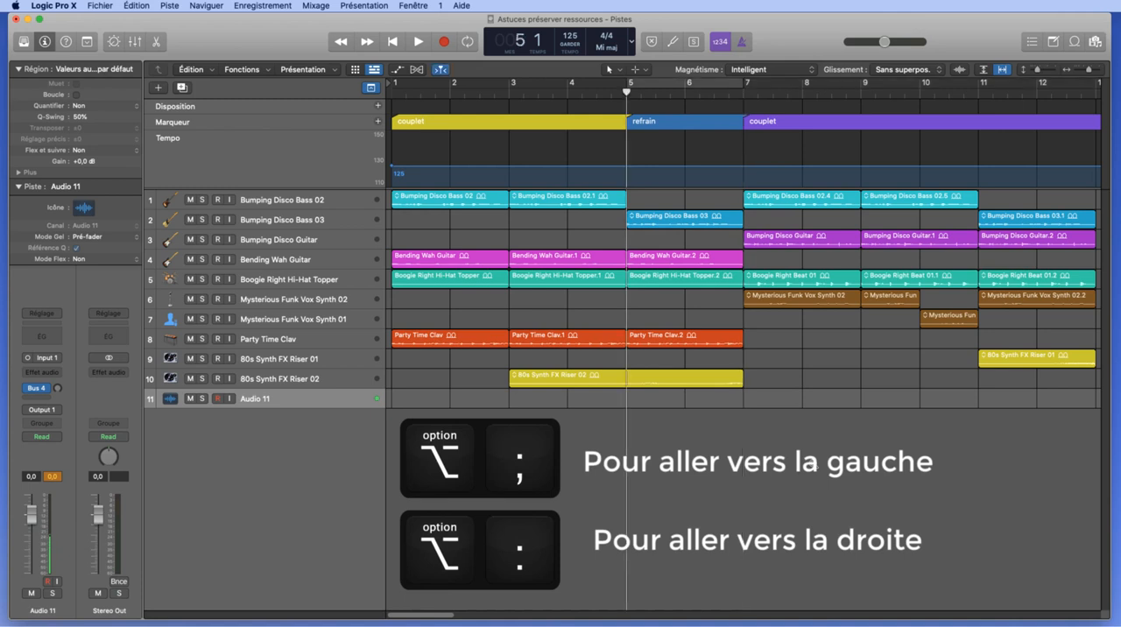
pyautogui.hotkey('alt', ';')
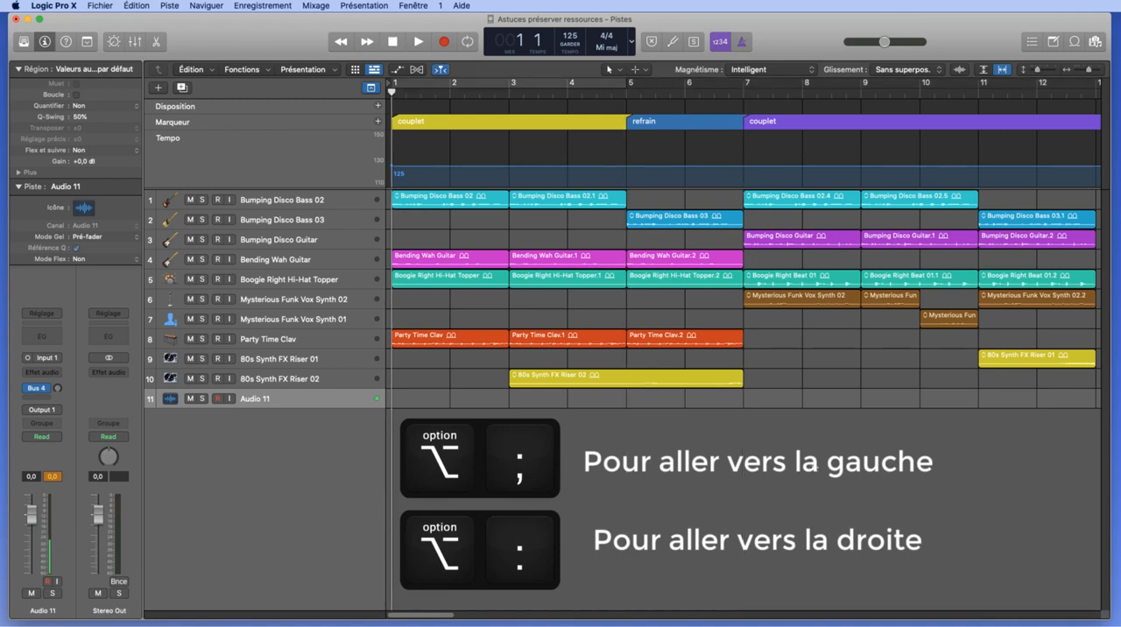
pyautogui.hotkey('alt', ':')
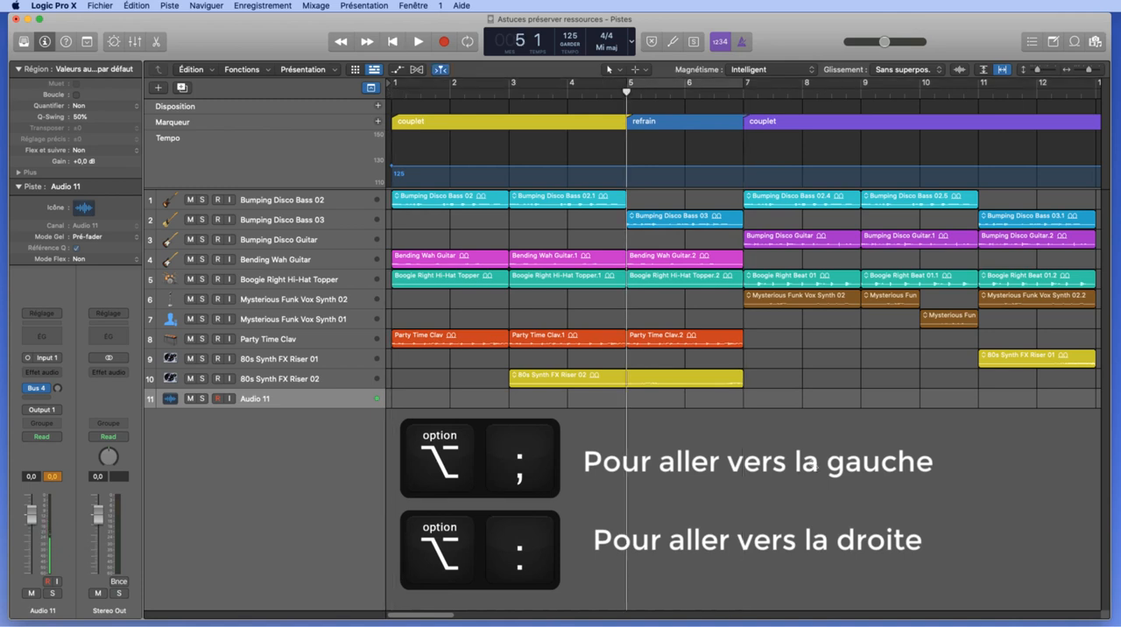
pyautogui.hotkey('alt', ':')
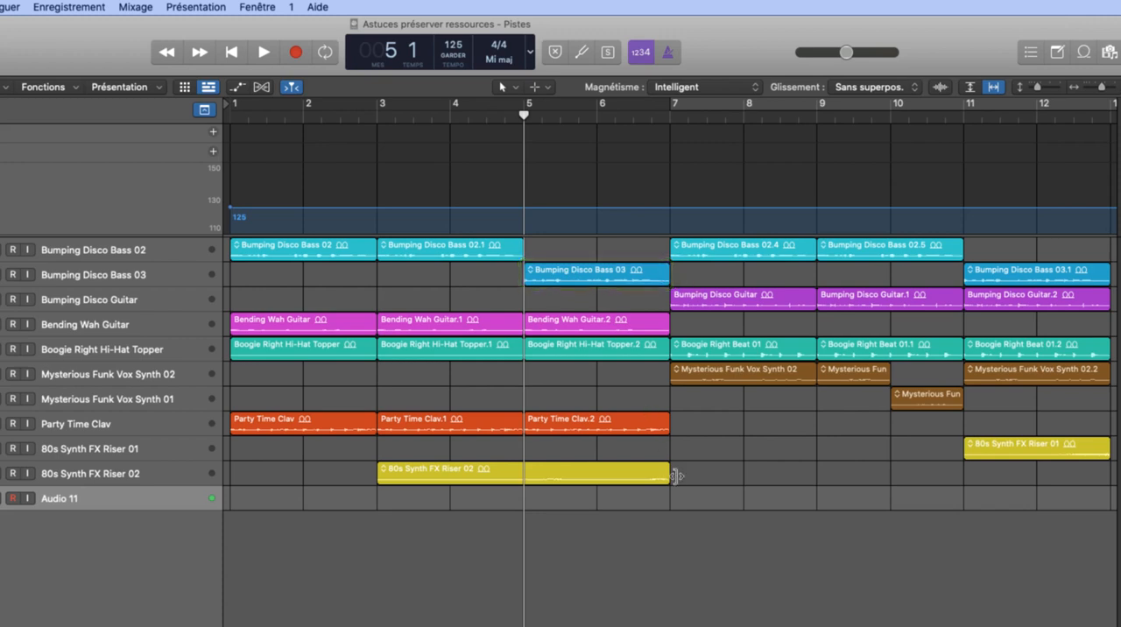
# - Create a marker from the Bumping Disco Bass 03 region at bar 5 and rename it "refrain"
pyautogui.click(598, 279)
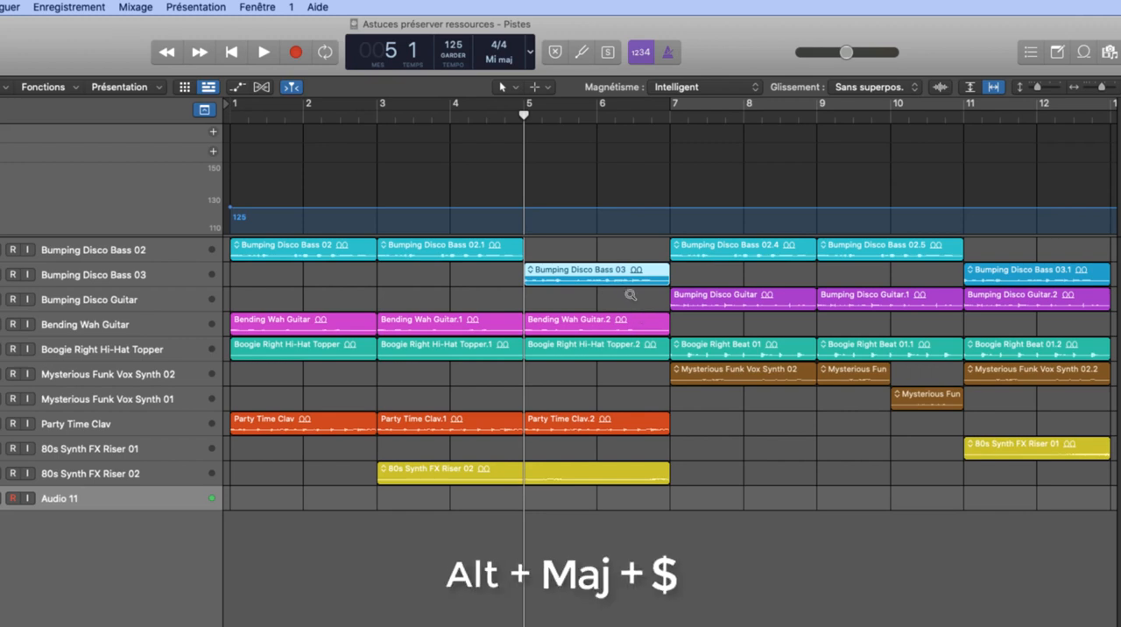
pyautogui.hotkey('alt', 'shift', '$')
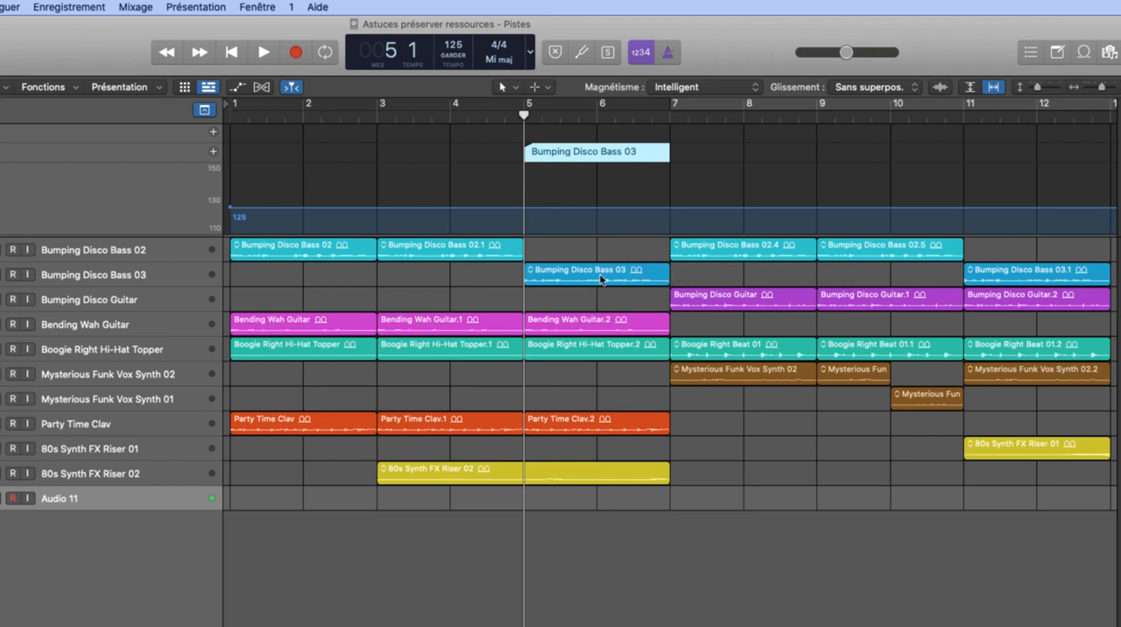
pyautogui.doubleClick(602, 151)
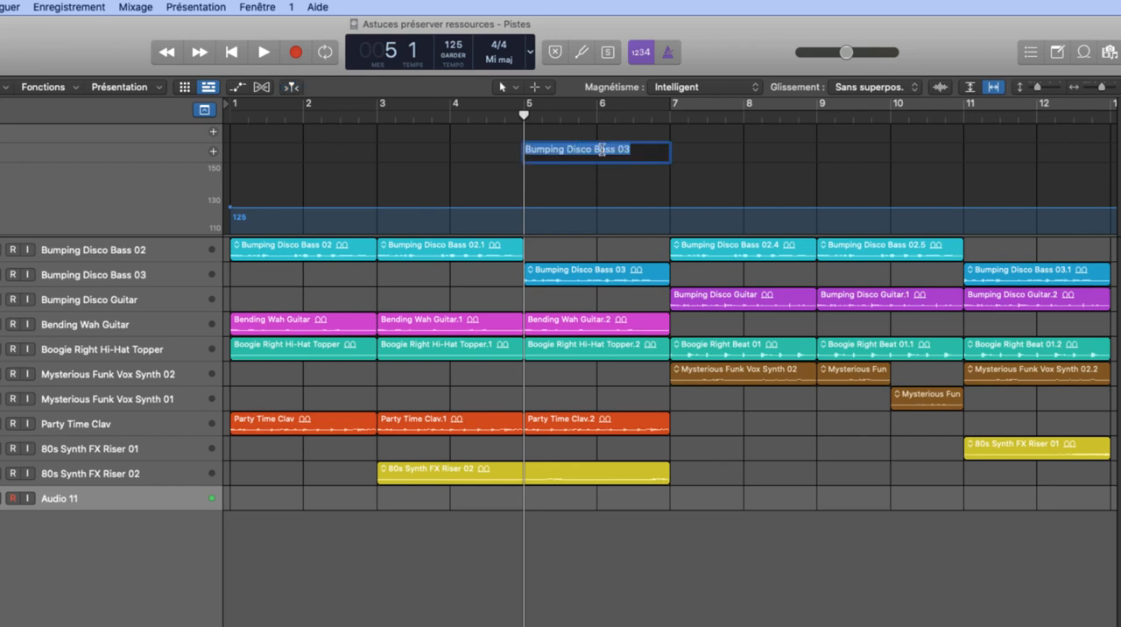
pyautogui.write('refrain')
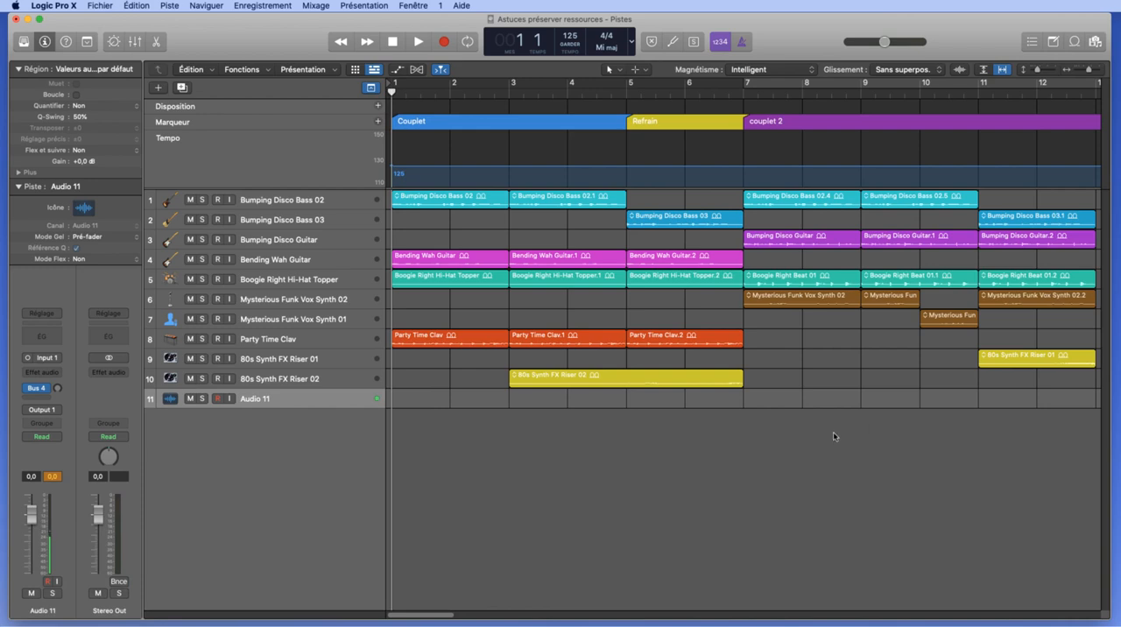
# - Search the key commands for "marqueur", examine the entry "Ouvrir la liste des marqueurs" and its learn-by-key-name option, and close the window
pyautogui.hotkey('alt', 'k')
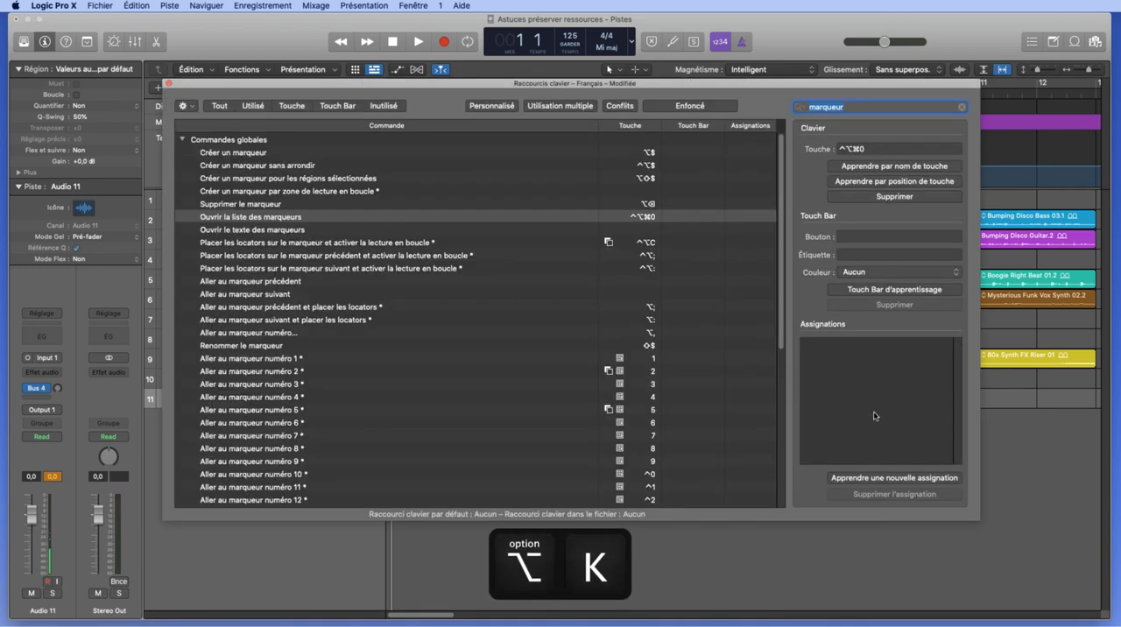
pyautogui.click(862, 107)
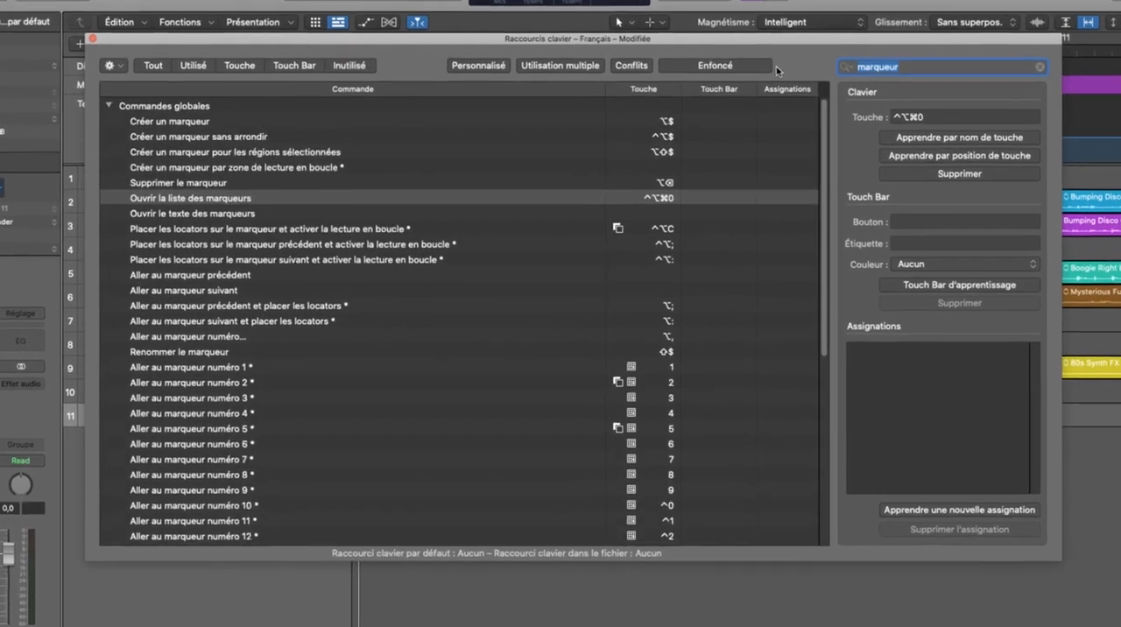
pyautogui.press('BackSpace')
pyautogui.press('BackSpace')
pyautogui.press('BackSpace')
pyautogui.press('BackSpace')
pyautogui.press('BackSpace')
pyautogui.press('BackSpace')
pyautogui.write('rqueur')
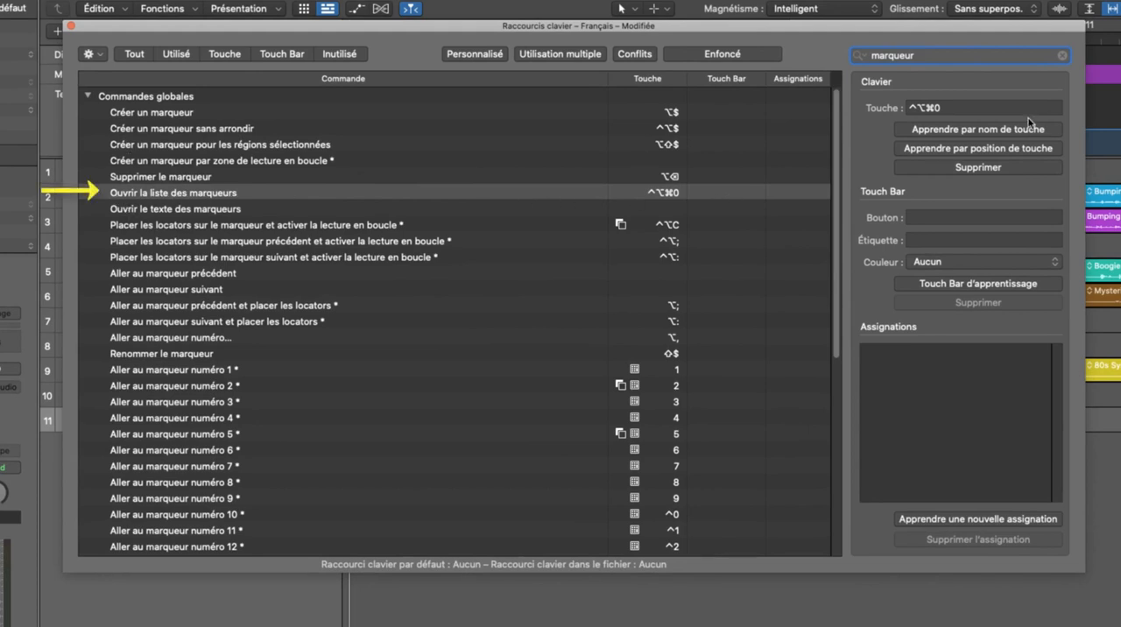
pyautogui.click(979, 132)
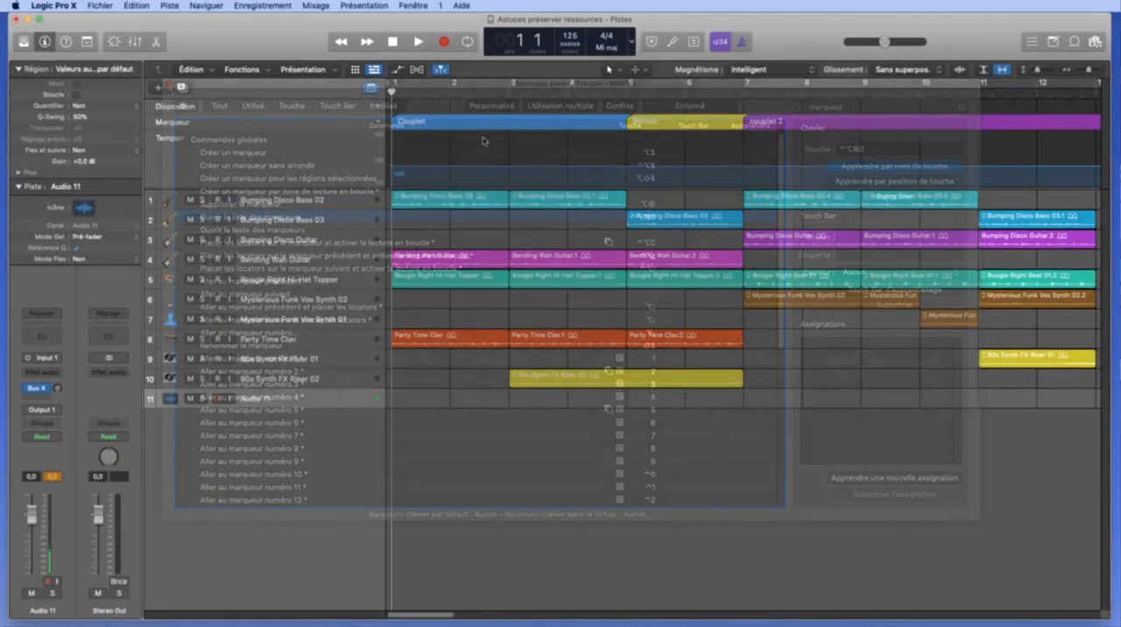
# - Open the project's marker list to view its markers, and close it again
pyautogui.press('ctrl+alt+super+0')
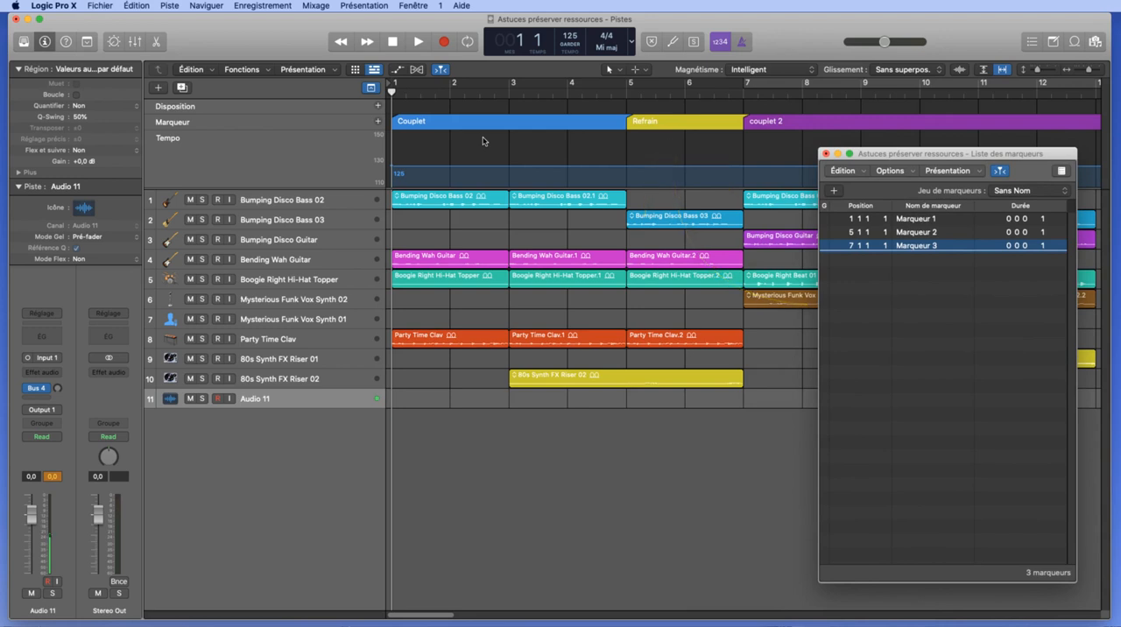
pyautogui.press('super+w')
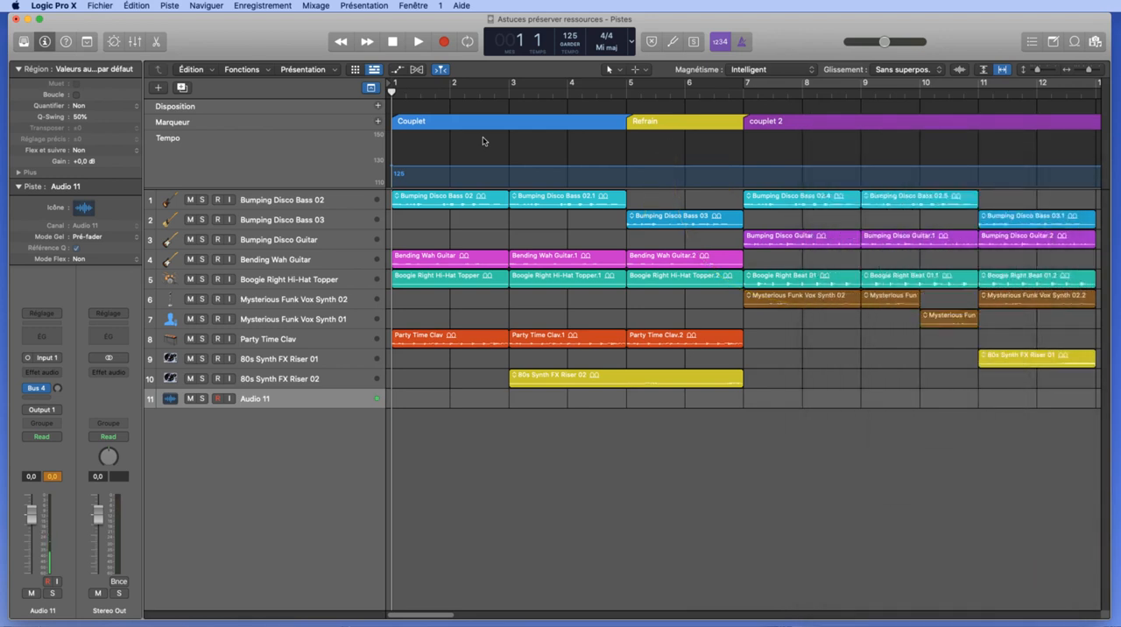